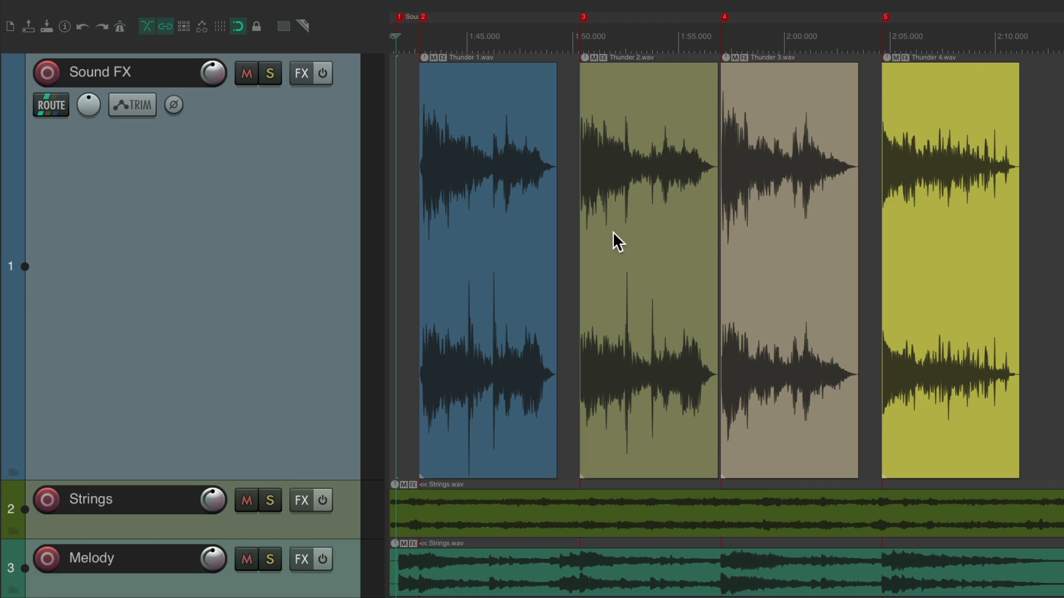
# Play back the passage with the four thunder clips on the Sound FX track.
pyautogui.press('space')
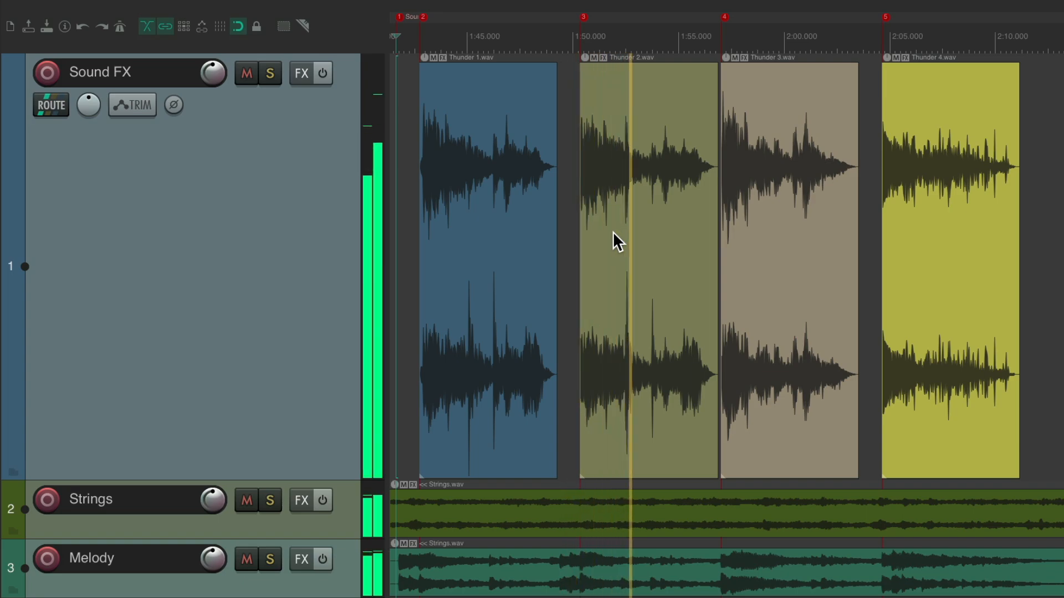
pyautogui.press('space')
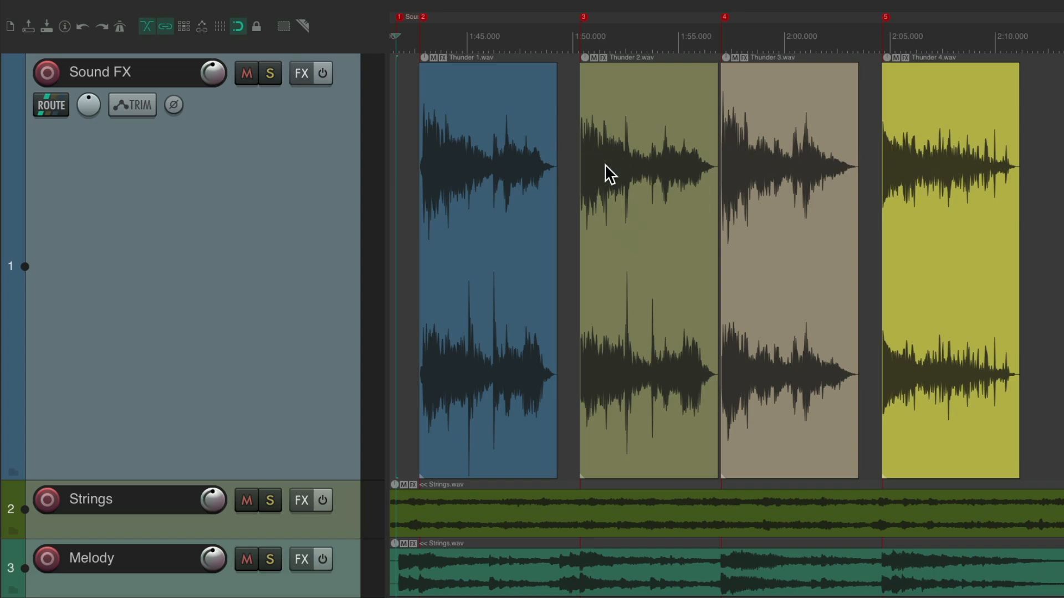
# Try rearranging the Thunder 1, Thunder 2 and Thunder 3 clips along the timeline, and undo the moves.
pyautogui.moveTo(471, 122); pyautogui.dragTo(867, 133)
pyautogui.moveTo(648, 126); pyautogui.dragTo(493, 143)
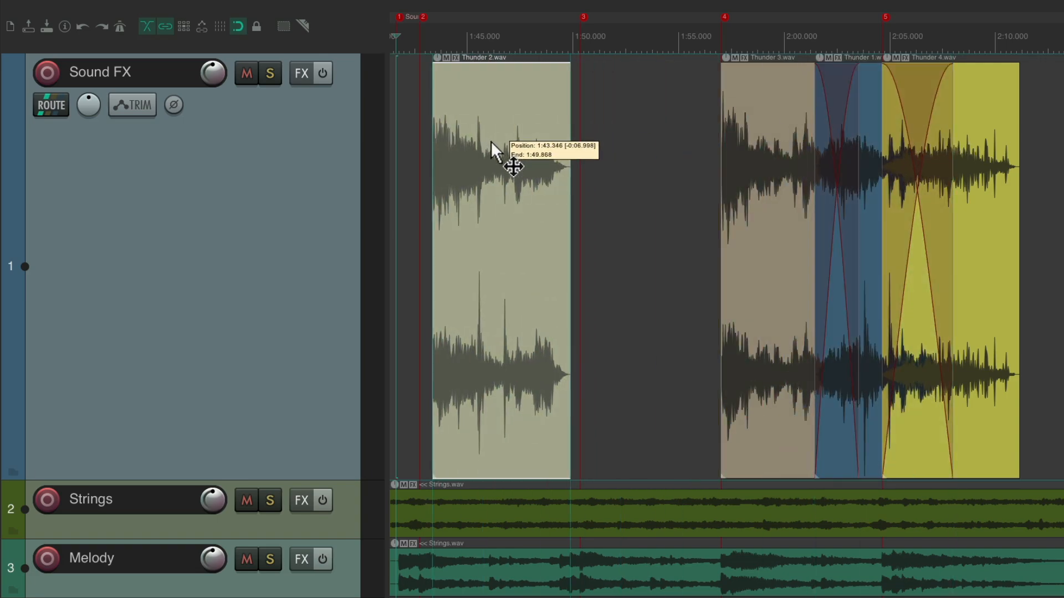
pyautogui.moveTo(743, 124); pyautogui.dragTo(629, 139)
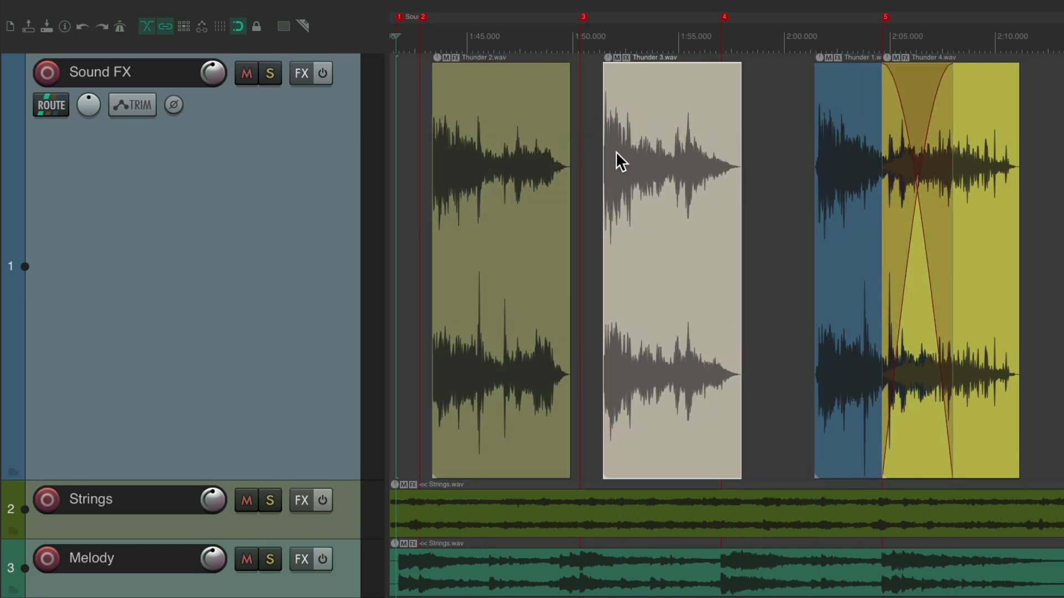
pyautogui.press('super+z')
pyautogui.press('super+z')
pyautogui.press('super+z')
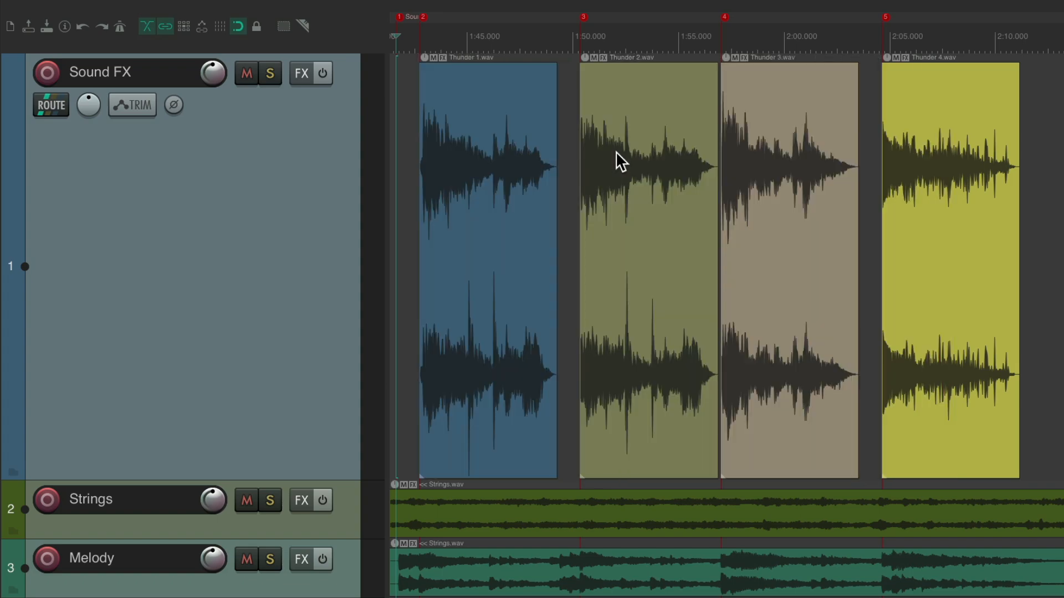
# Enable fixed item lanes on the Sound FX track and stack Thunder 2, 3 and 4 in separate lanes beneath Thunder 1 at marker 2.
pyautogui.rightClick(316, 148)
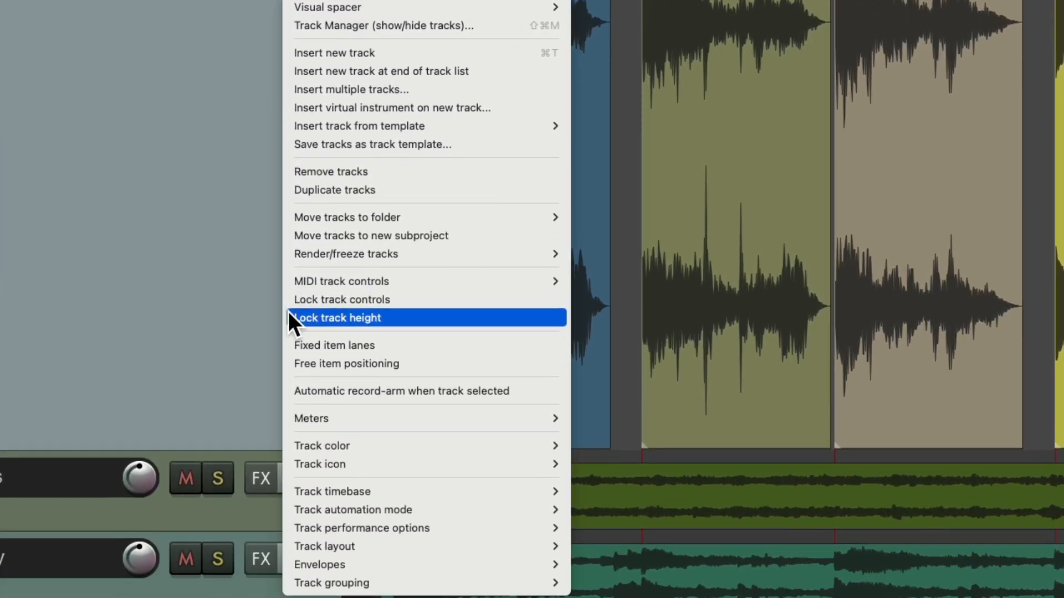
pyautogui.click(288, 346)
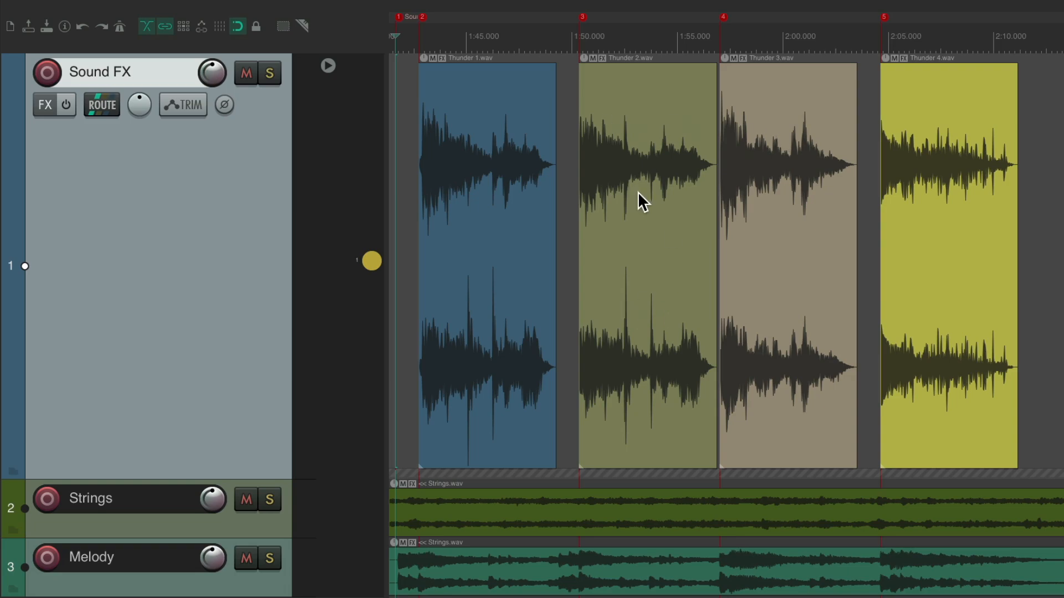
pyautogui.moveTo(629, 155); pyautogui.dragTo(447, 474)
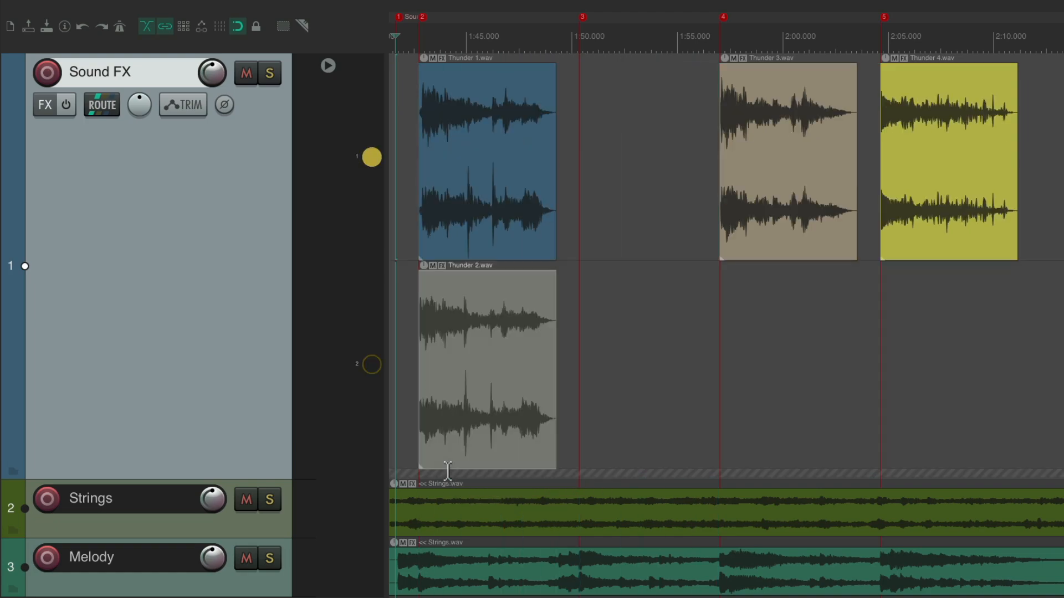
pyautogui.moveTo(796, 112); pyautogui.dragTo(484, 474)
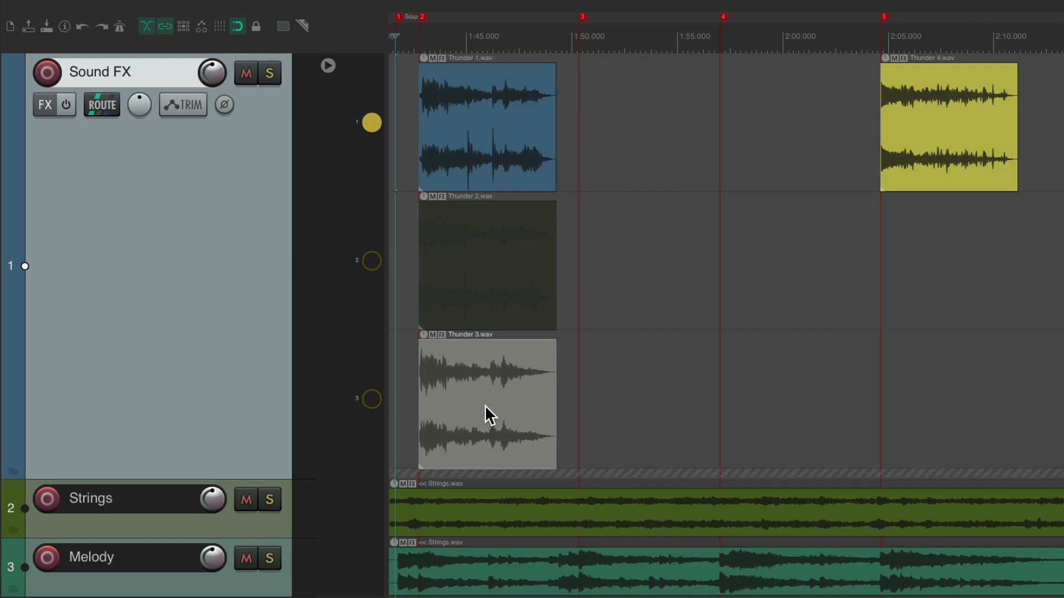
pyautogui.moveTo(882, 139); pyautogui.dragTo(430, 477)
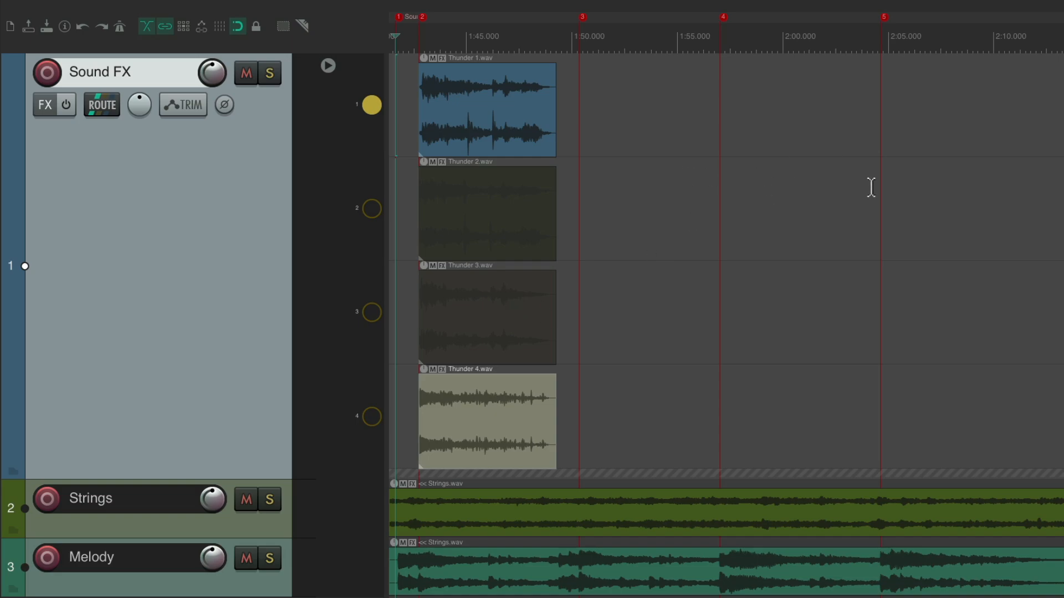
# Copy the stack of four thunder clips at marker 2 to markers 3, 4 and 5.
pyautogui.moveTo(447, 112); pyautogui.dragTo(537, 382)
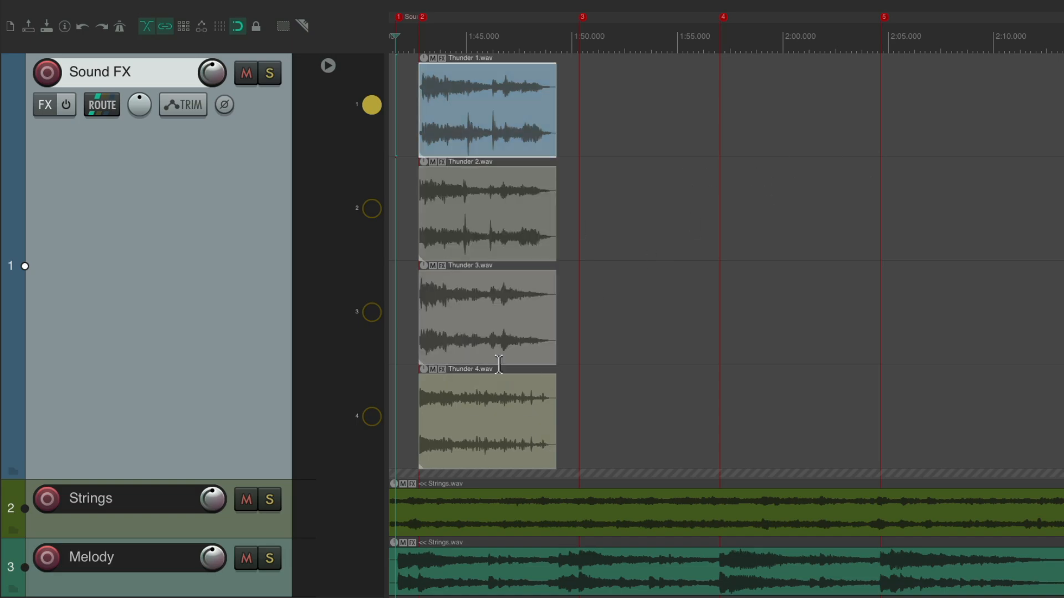
pyautogui.click(582, 17)
pyautogui.hotkey('ctrl', 'v')
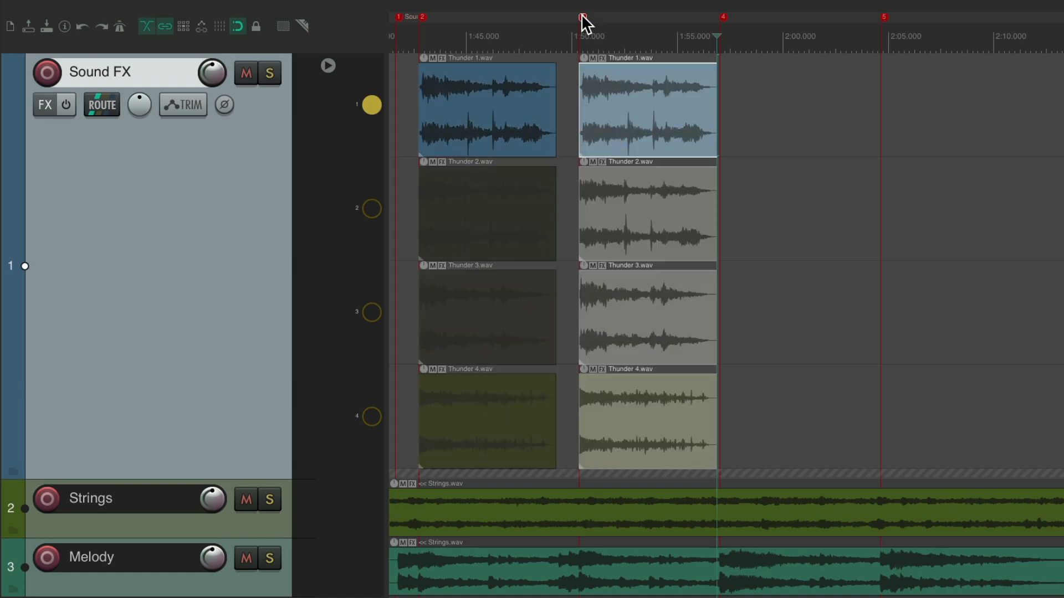
pyautogui.click(723, 17)
pyautogui.hotkey('ctrl', 'v')
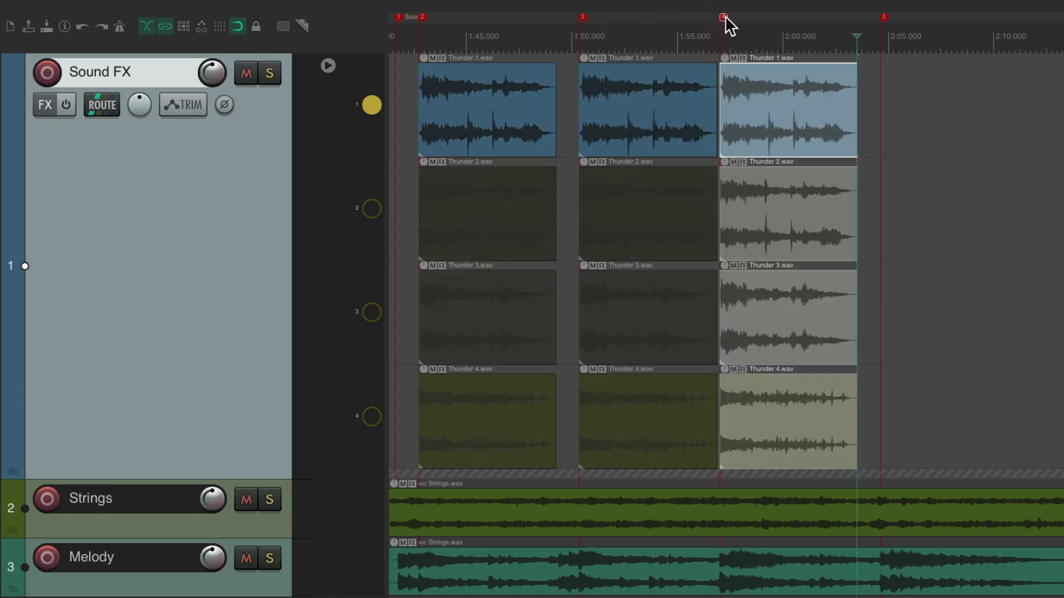
pyautogui.click(884, 17)
pyautogui.hotkey('ctrl', 'v')
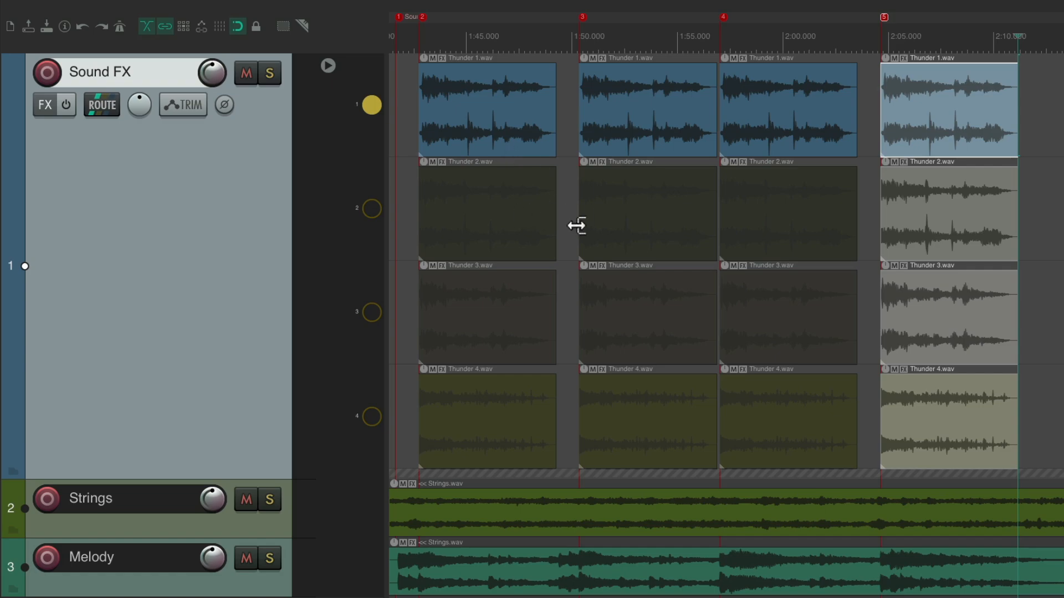
# Comp into a new empty lane, using Thunder 1 at marker 2, Thunder 2 at marker 3 and Thunder 1 at marker 4.
pyautogui.rightClick(373, 105)
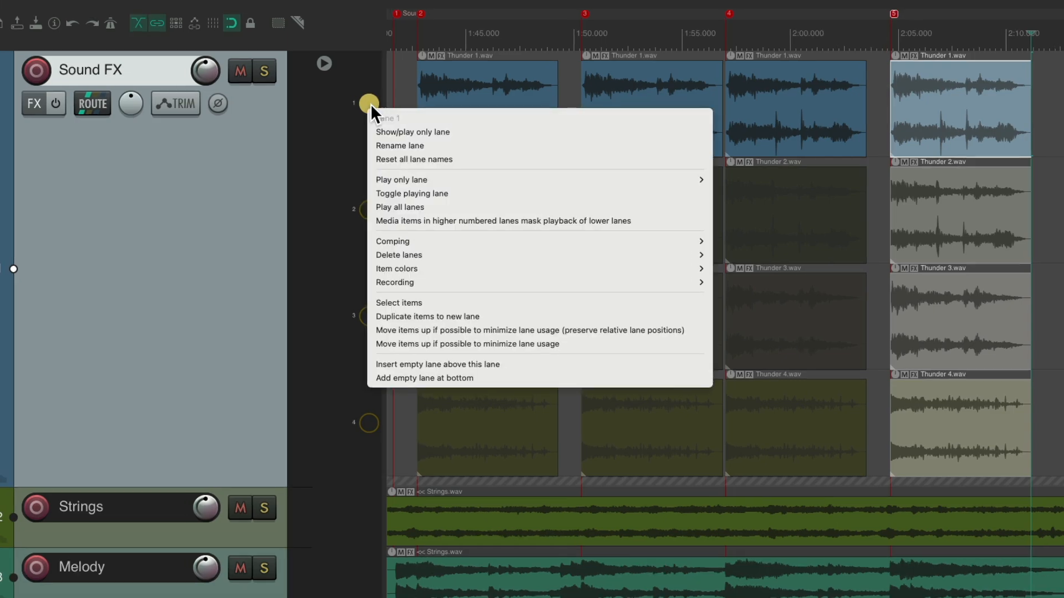
pyautogui.moveTo(386, 241)
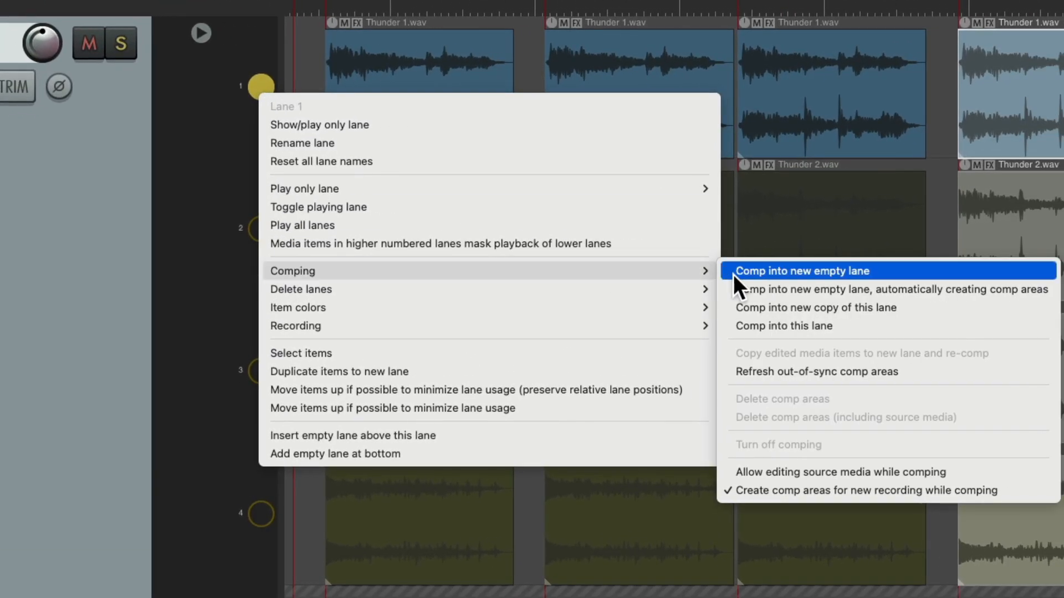
pyautogui.click(734, 275)
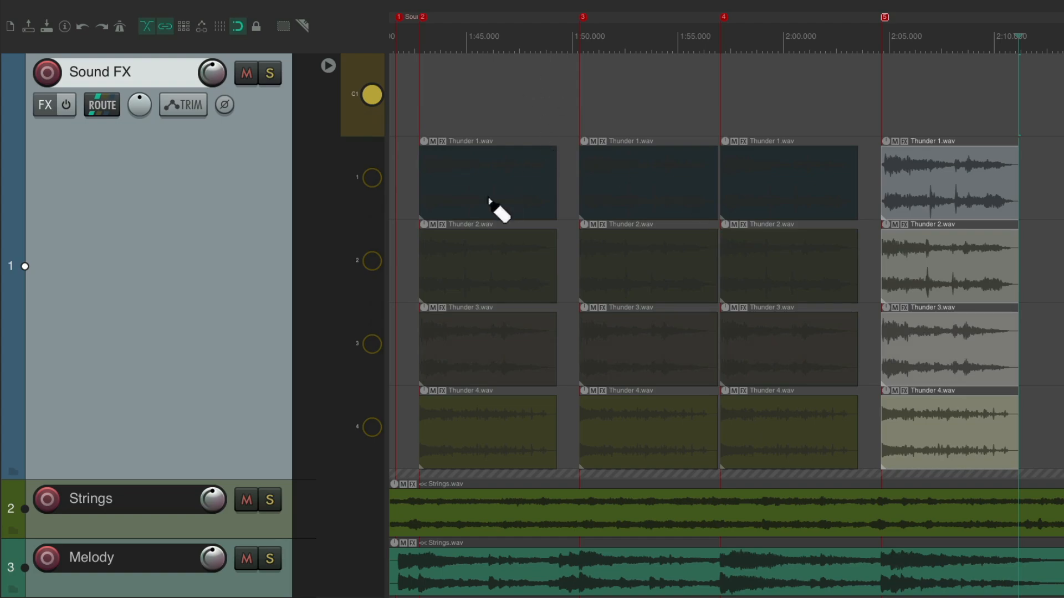
pyautogui.moveTo(422, 178); pyautogui.dragTo(567, 176)
pyautogui.moveTo(569, 256); pyautogui.dragTo(723, 273)
pyautogui.moveTo(862, 181); pyautogui.dragTo(724, 201)
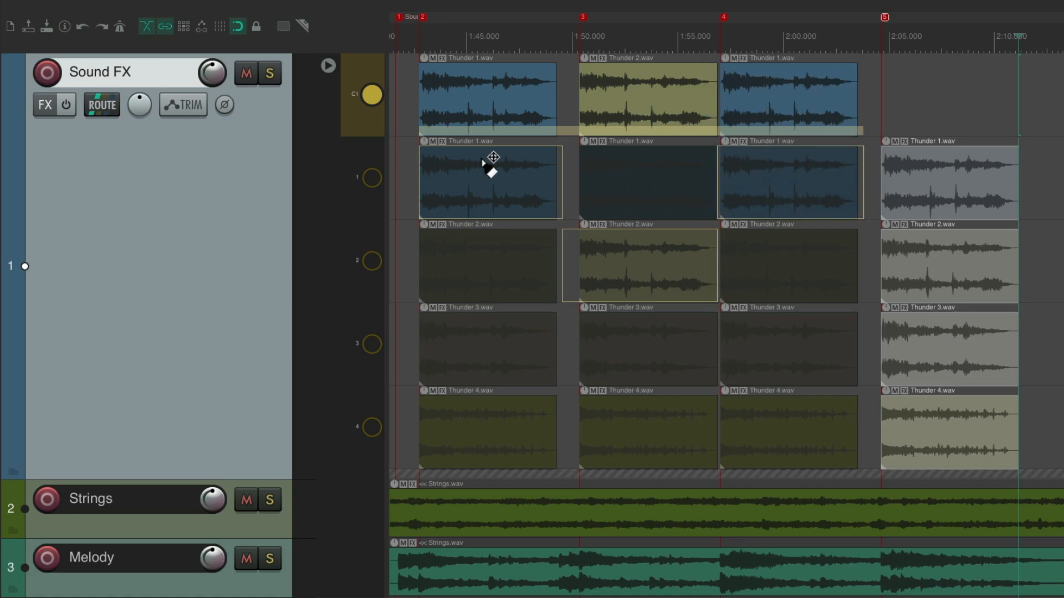
# Try the other thunder lanes in the comp area at marker 2, and undo the comping.
pyautogui.click(486, 247)
pyautogui.click(484, 371)
pyautogui.click(475, 457)
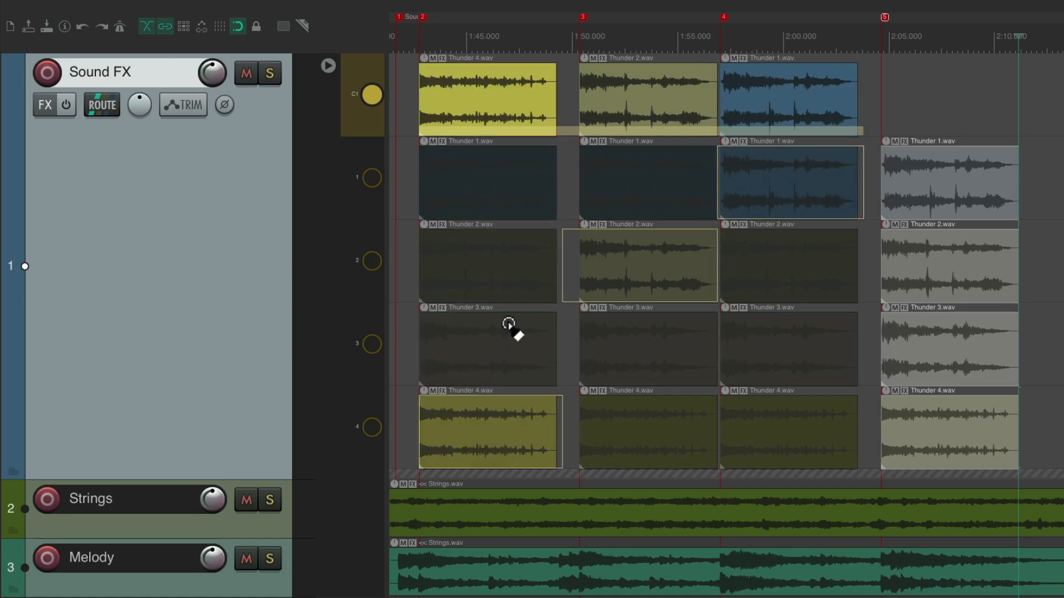
pyautogui.click(475, 165)
pyautogui.press('t')
pyautogui.press('t')
pyautogui.press('t')
pyautogui.press('super+z')
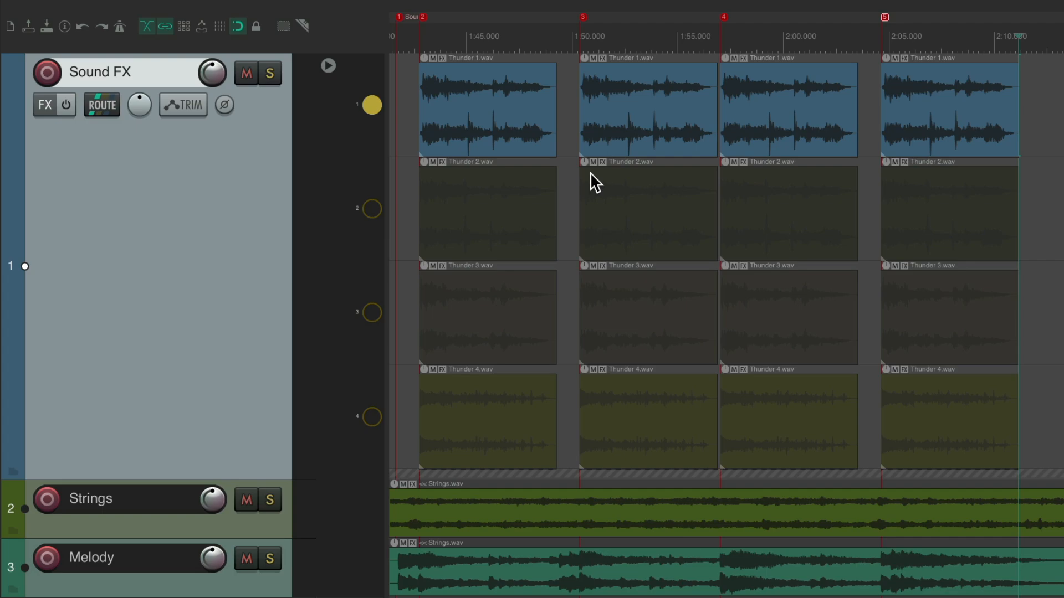
# Make items in higher numbered lanes mask lower lanes, and move Thunder 1 at marker 2 and Thunder 2 at marker 3 to new bottom lanes.
pyautogui.rightClick(375, 104)
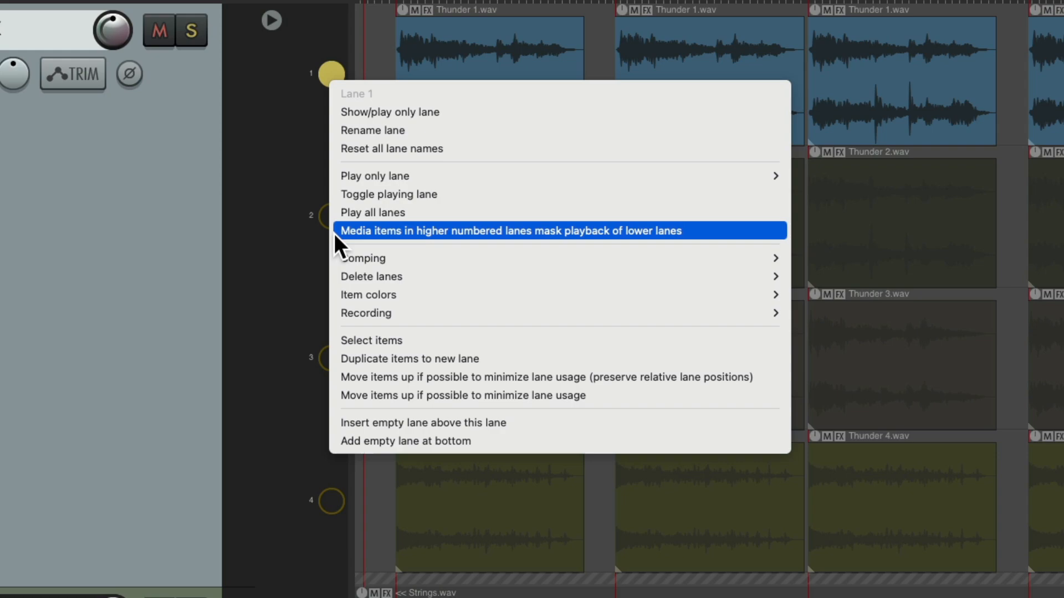
pyautogui.click(358, 231)
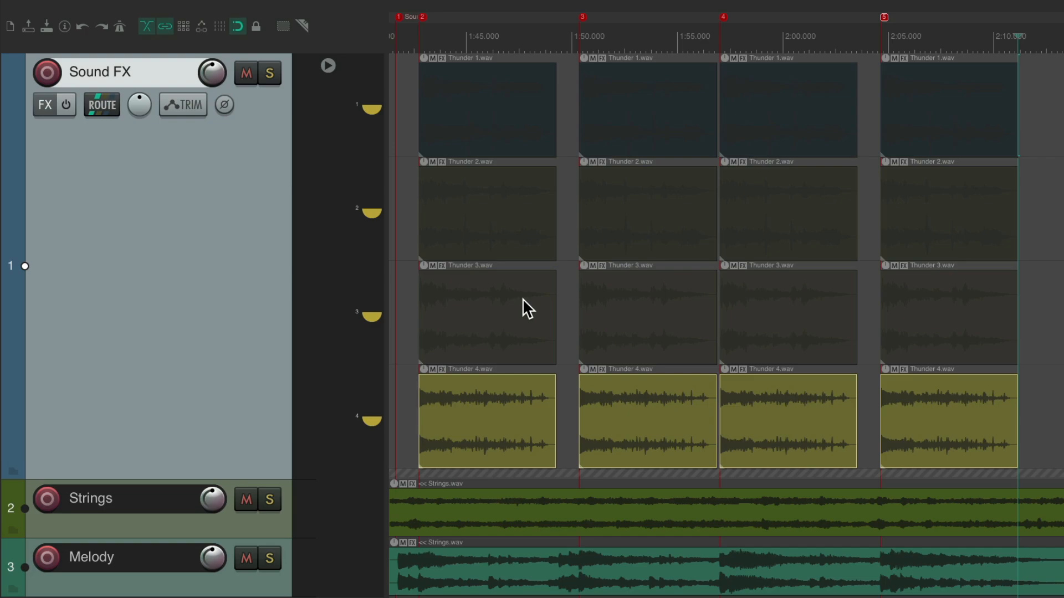
pyautogui.moveTo(480, 103); pyautogui.dragTo(479, 478)
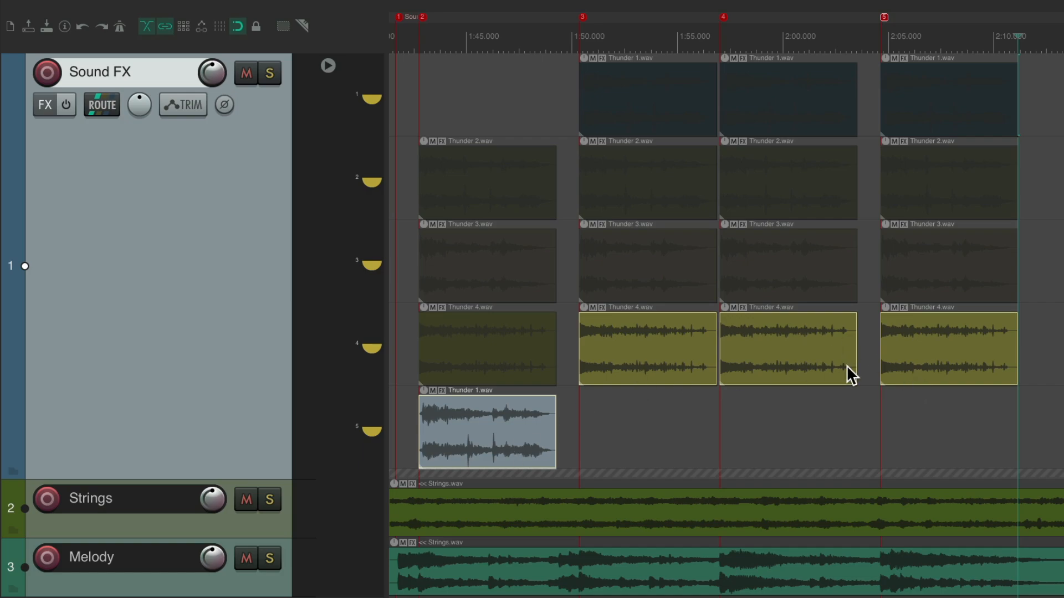
pyautogui.moveTo(664, 187); pyautogui.dragTo(654, 475)
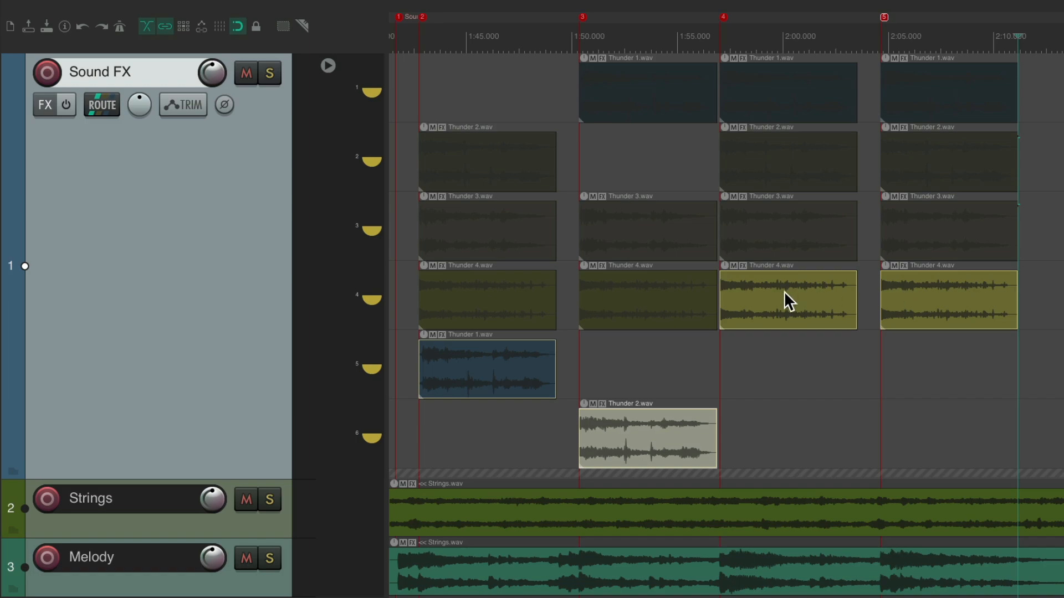
# Move the middle section of Thunder 3 at marker 4 down to lane 5, and play the result from marker 4.
pyautogui.moveTo(762, 244)
pyautogui.mouseDown()
pyautogui.moveTo(826, 257)
pyautogui.moveTo(797, 353)
pyautogui.mouseUp()
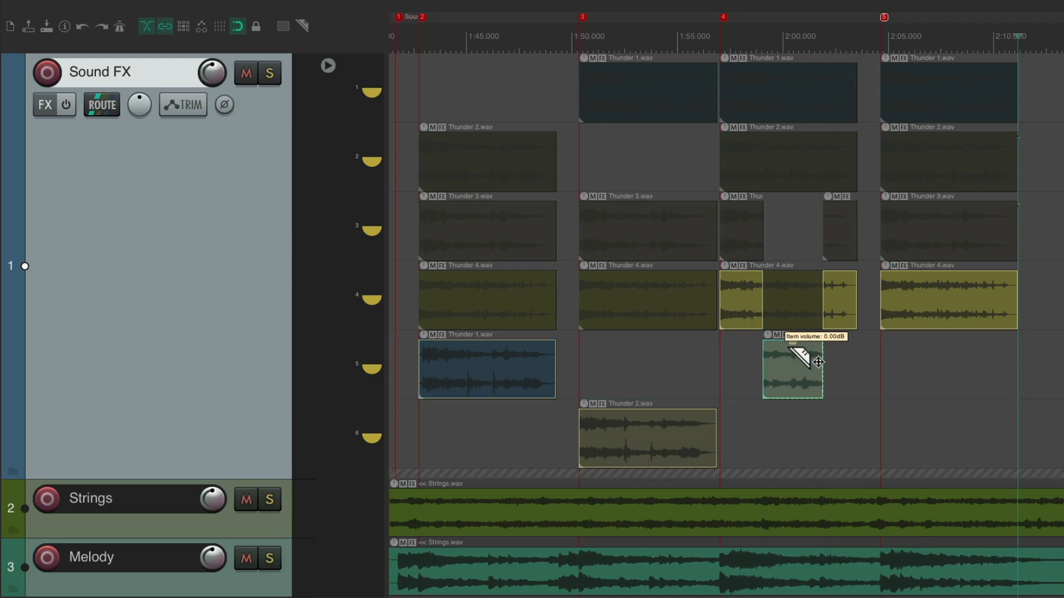
pyautogui.press('4')
pyautogui.press('space')
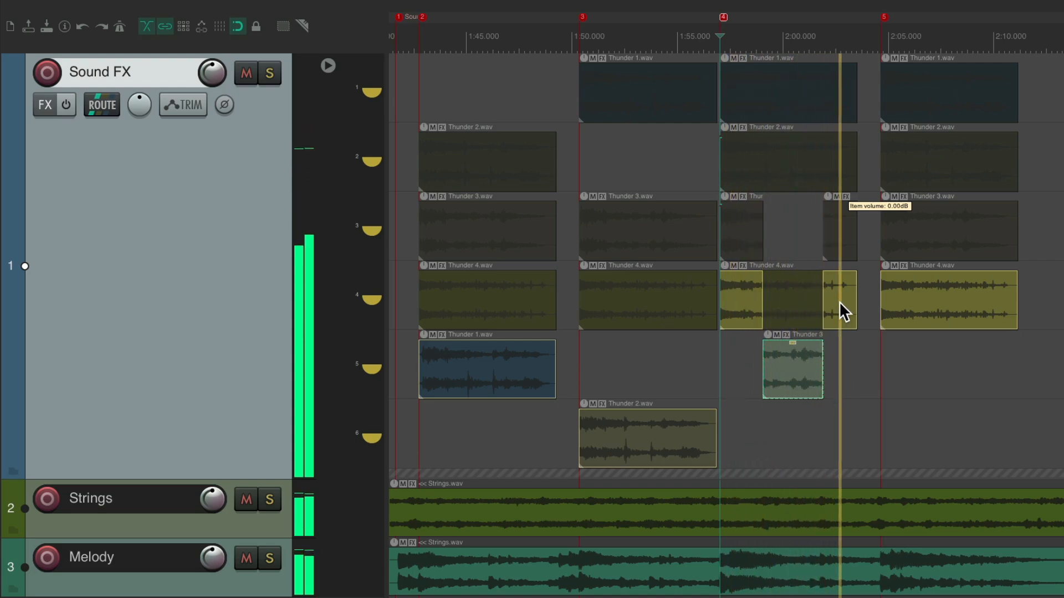
pyautogui.press('space')
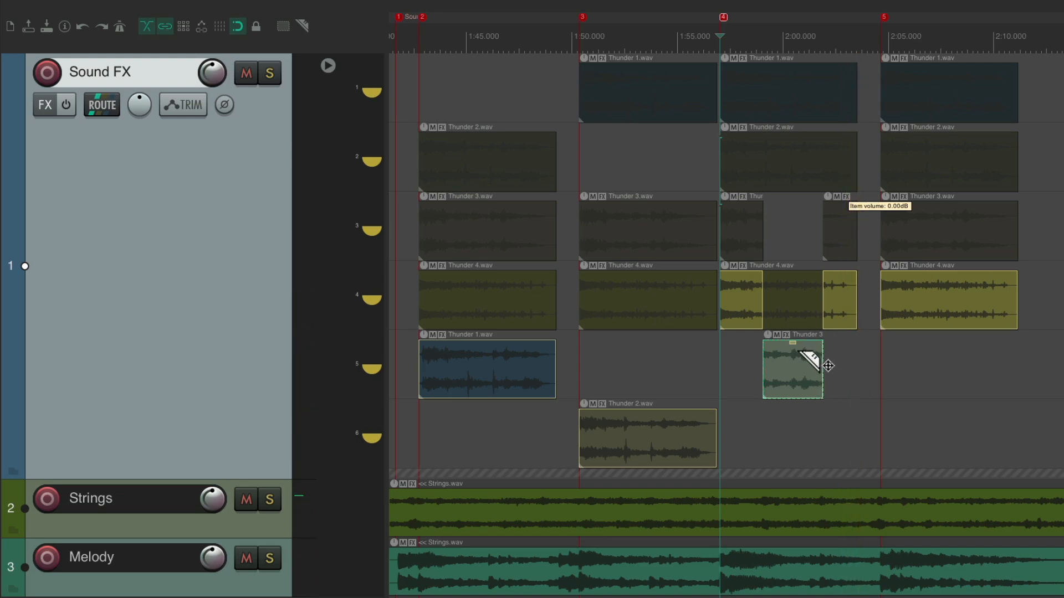
pyautogui.click(789, 349)
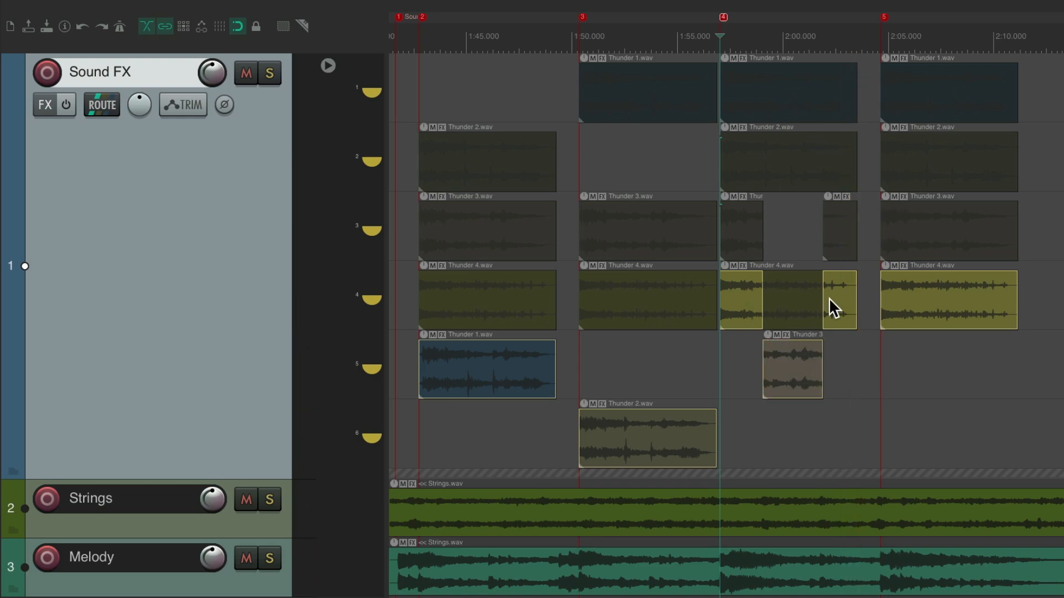
# Try drawing an empty item in lane 6 beneath the Thunder 3 section, and undo it.
pyautogui.moveTo(779, 435); pyautogui.dragTo(823, 435)
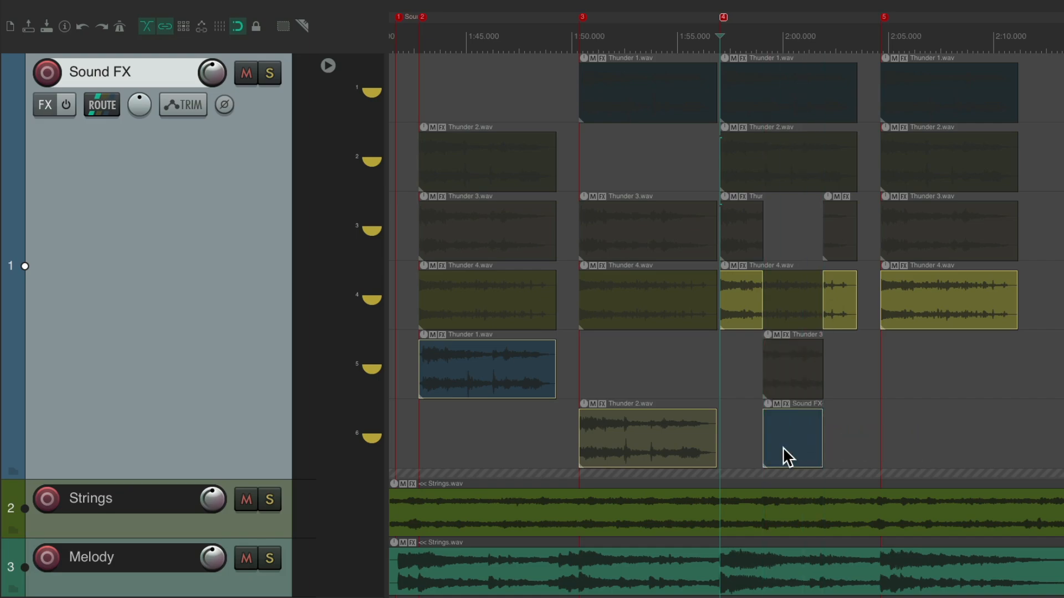
pyautogui.hotkey('ctrl', 'z')
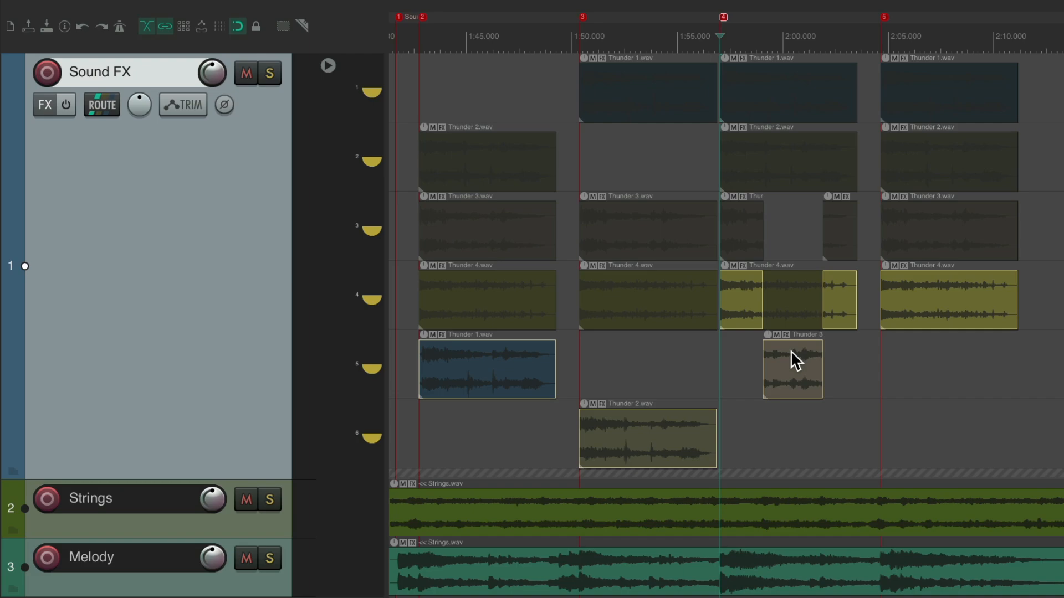
# Move Thunder 2 at marker 4 to new lane 7 and the short Thunder 3 section beneath it to new lane 8.
pyautogui.moveTo(773, 150); pyautogui.dragTo(766, 418)
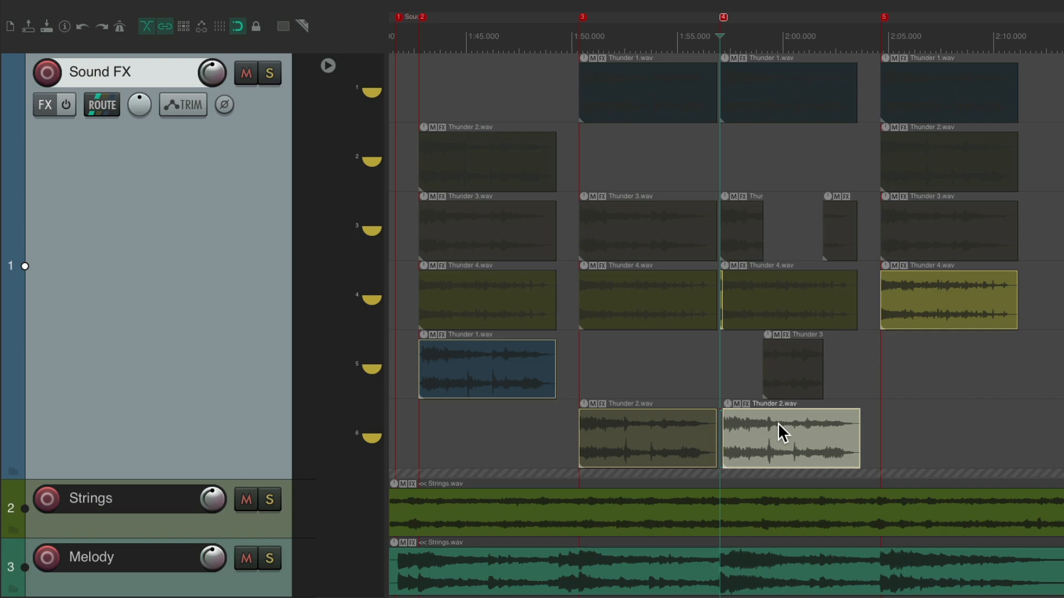
pyautogui.moveTo(787, 443); pyautogui.dragTo(782, 490)
pyautogui.moveTo(788, 318); pyautogui.dragTo(789, 496)
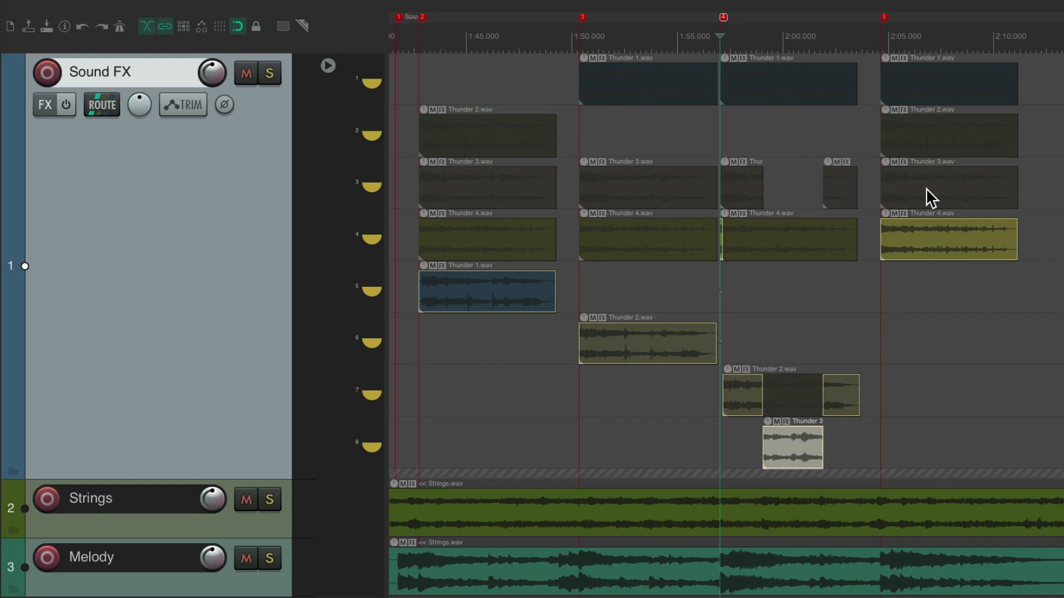
# Move Thunder 1 at marker 5 to new lane 9, and copy the short Thunder 3 section into new lane 10 beneath it.
pyautogui.moveTo(920, 81); pyautogui.dragTo(918, 468)
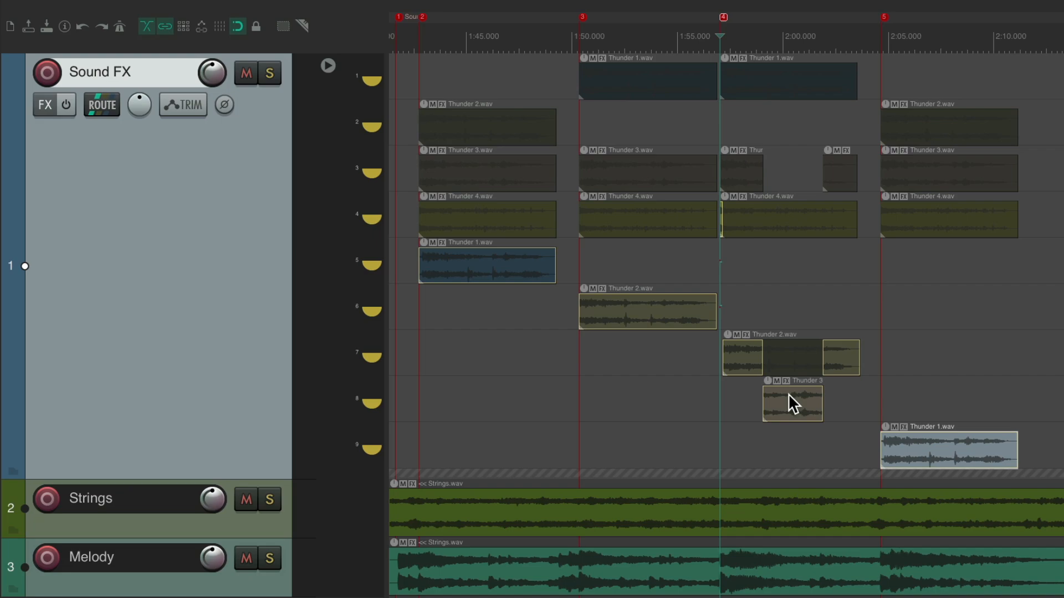
pyautogui.moveTo(788, 394); pyautogui.dragTo(938, 504)
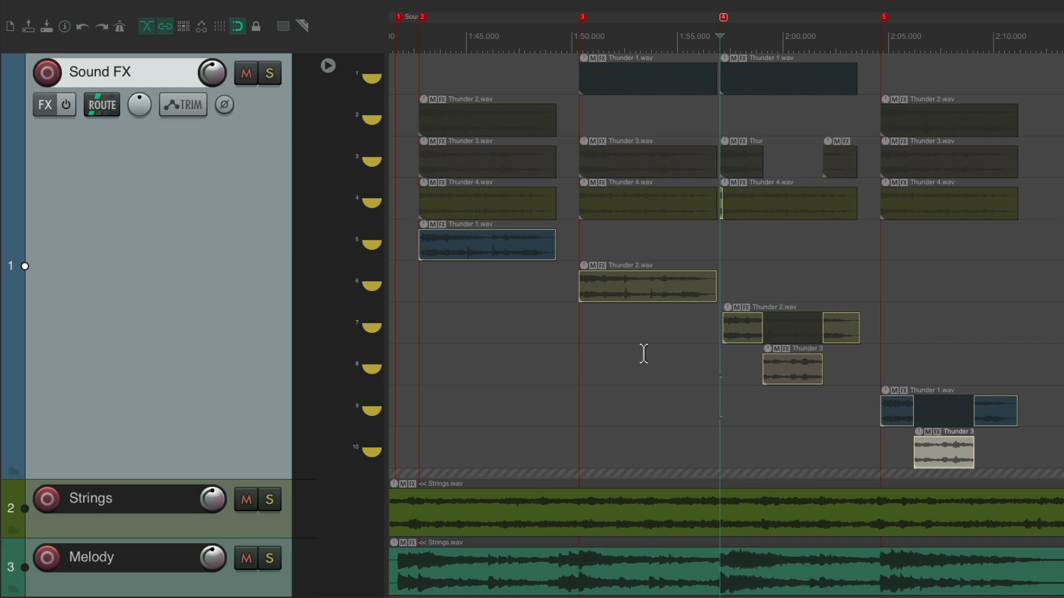
# Move Thunder 2, Thunder 1 and Thunder 4 at marker 2 one after another into new bottom lanes, with Thunder 4 lowest.
pyautogui.moveTo(493, 117); pyautogui.dragTo(483, 476)
pyautogui.moveTo(483, 217); pyautogui.dragTo(484, 460)
pyautogui.moveTo(481, 168); pyautogui.dragTo(480, 473)
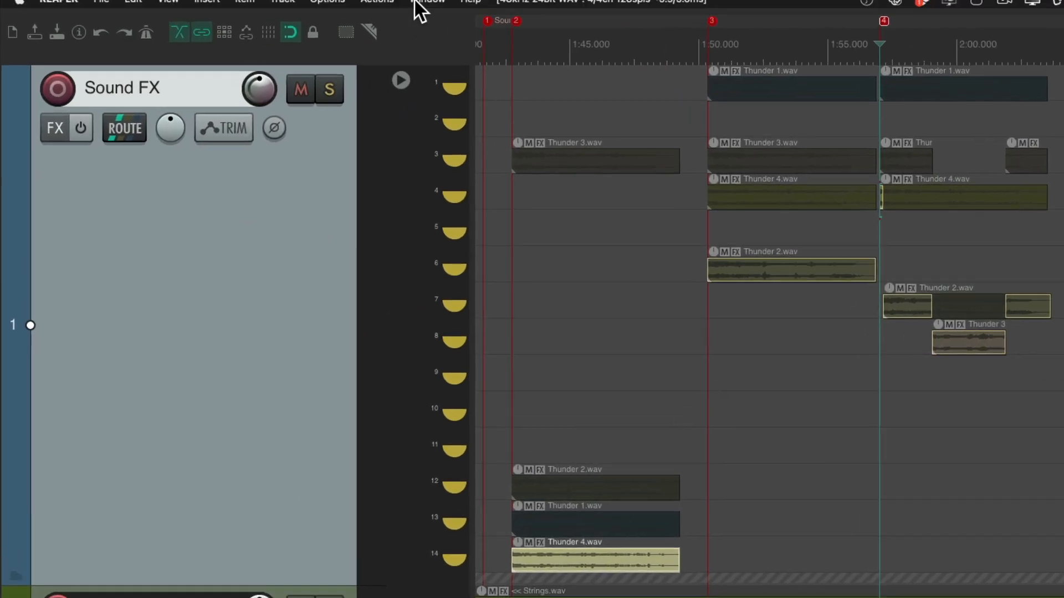
# Try running the action "Track: Crop to playing media items" on the Sound FX track, found by filtering for "crop", and undo it.
pyautogui.click(313, 6)
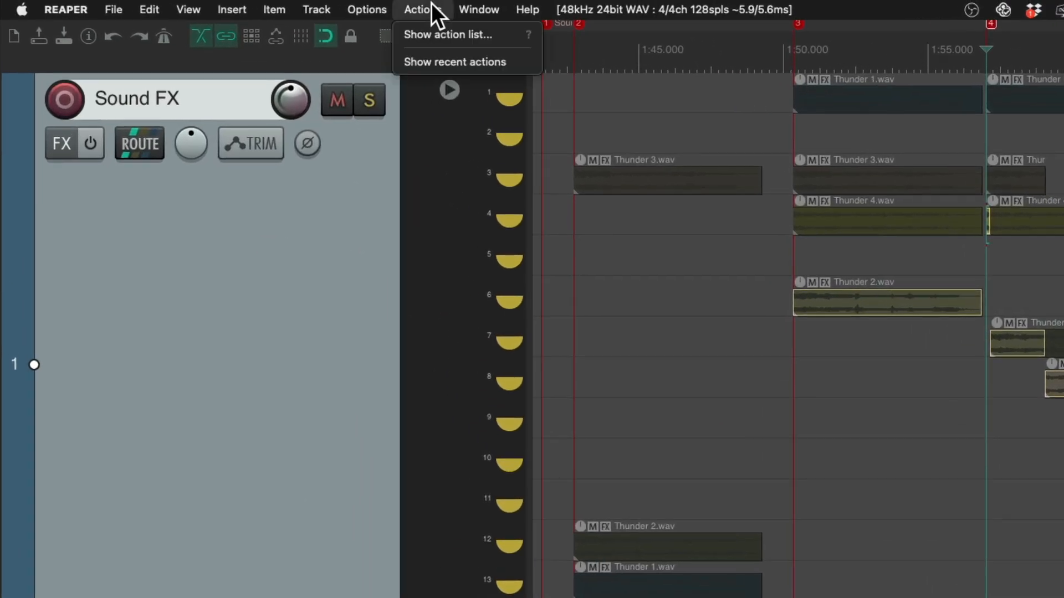
pyautogui.click(405, 33)
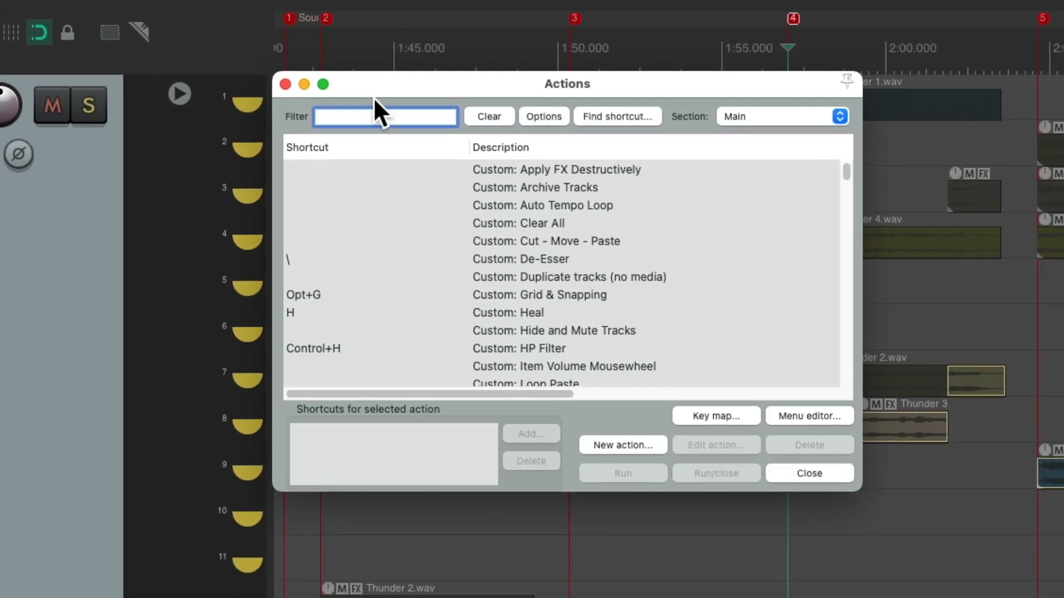
pyautogui.write('crop')
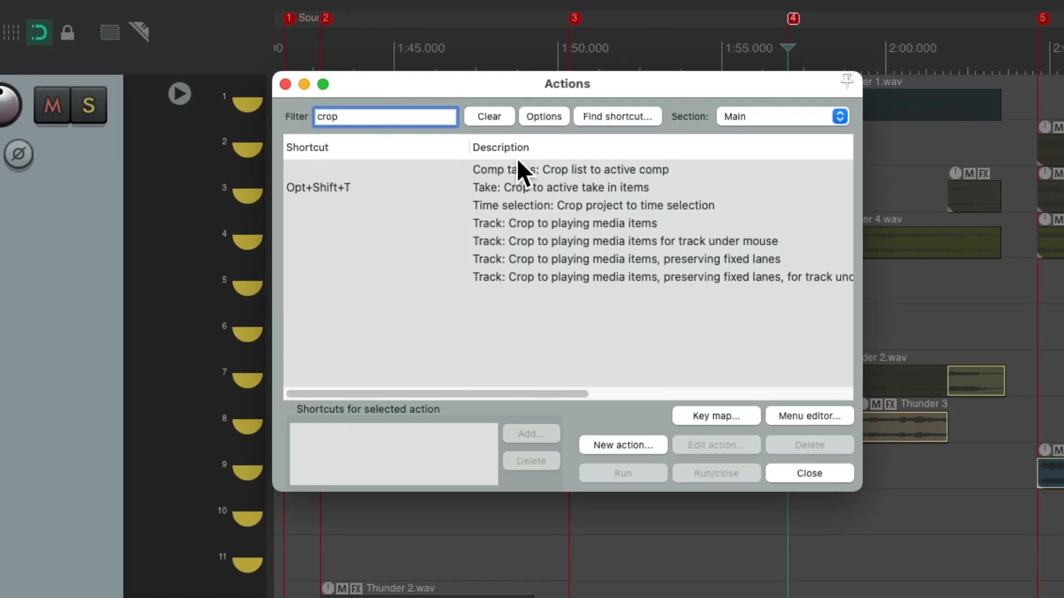
pyautogui.click(537, 224)
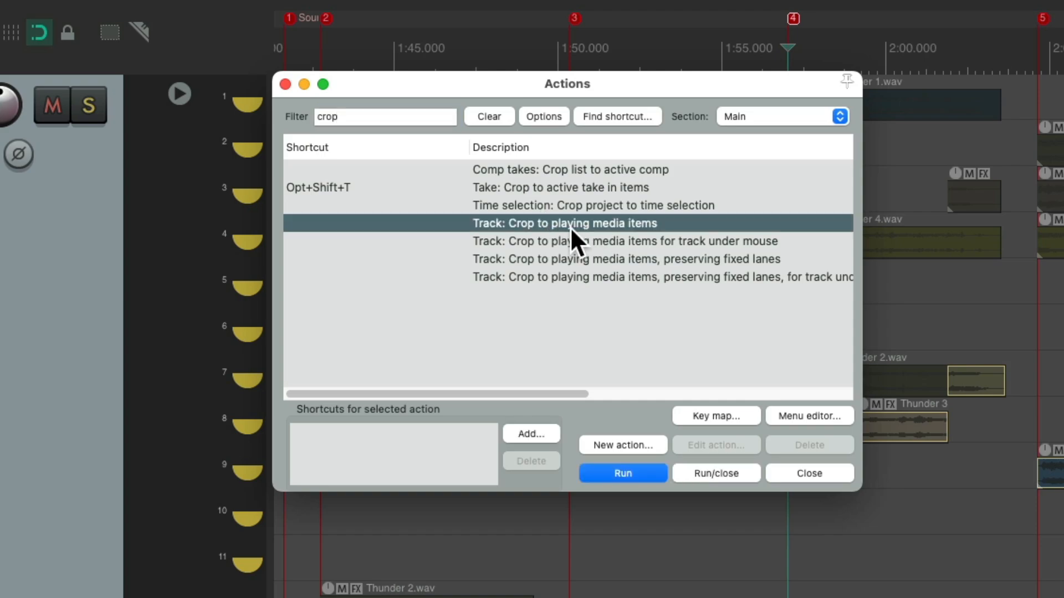
pyautogui.click(620, 473)
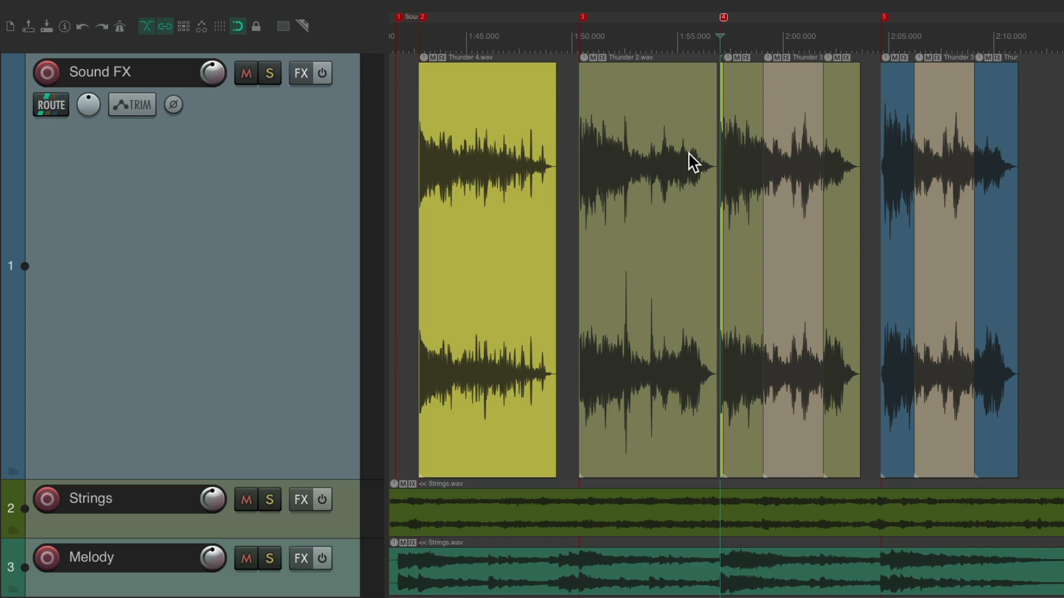
pyautogui.press('super+l')
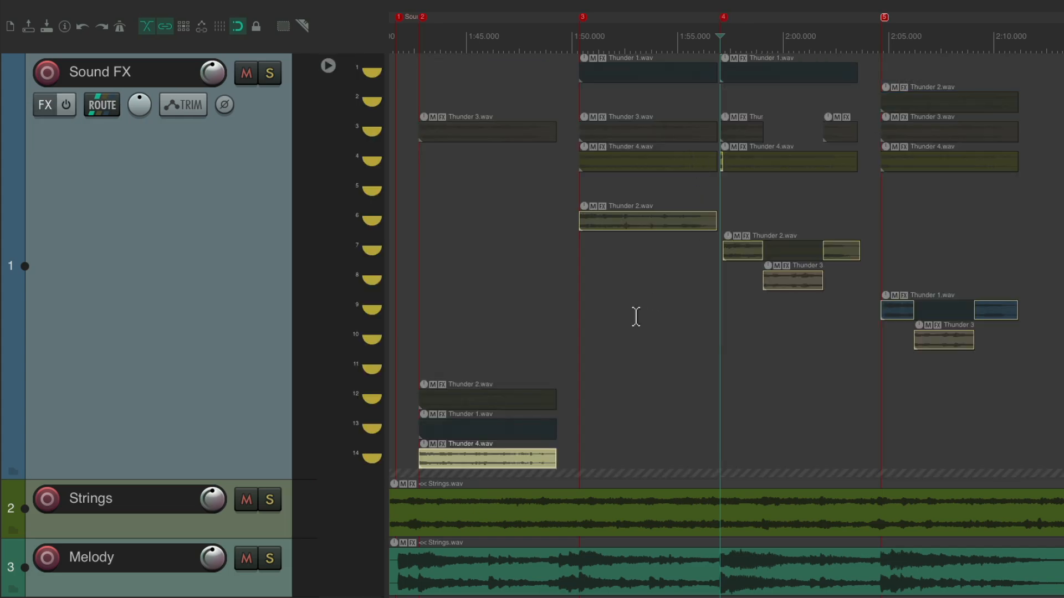
# Move Thunder 1 at marker 3 down to lane 9, and the short Thunder 3 section after marker 4 up to lane 6.
pyautogui.moveTo(643, 74); pyautogui.dragTo(636, 292)
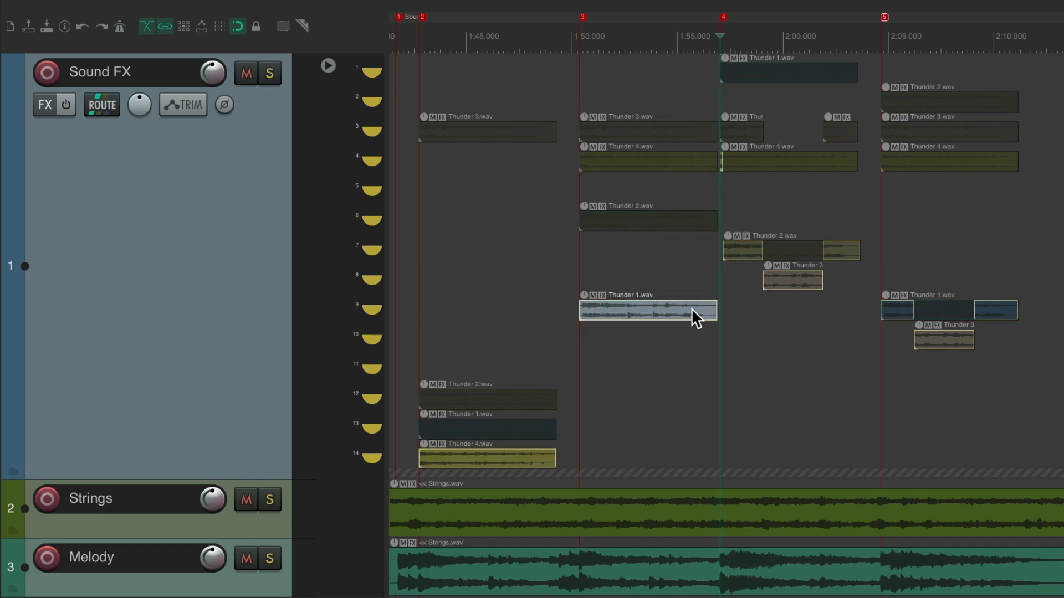
pyautogui.moveTo(782, 287); pyautogui.dragTo(787, 217)
# Crop the Sound FX track to its playing media items with the action "Track: Crop to playing media items".
pyautogui.press('?')
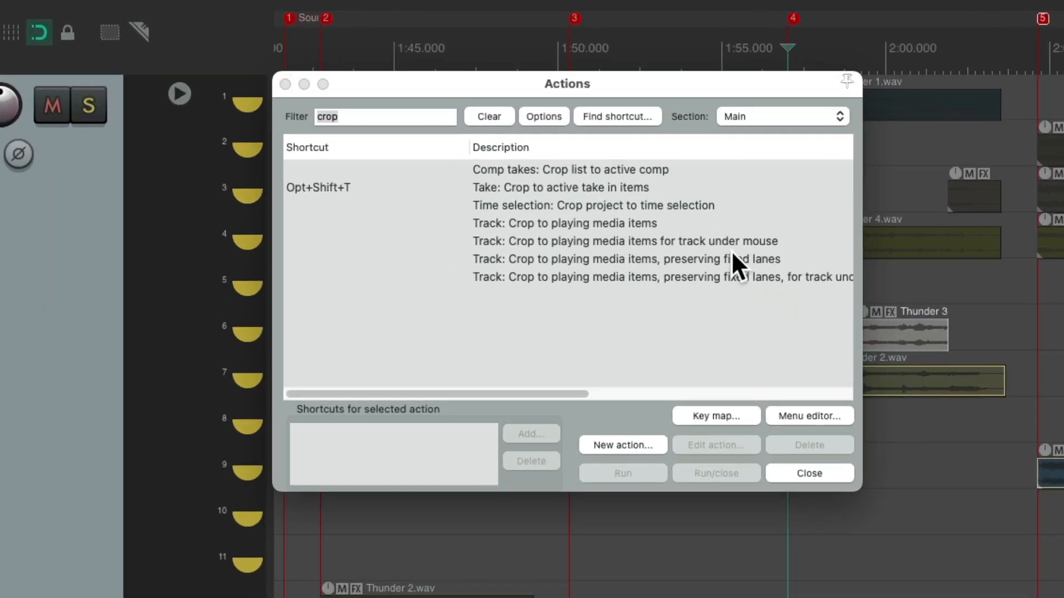
pyautogui.click(593, 221)
pyautogui.press('Return')
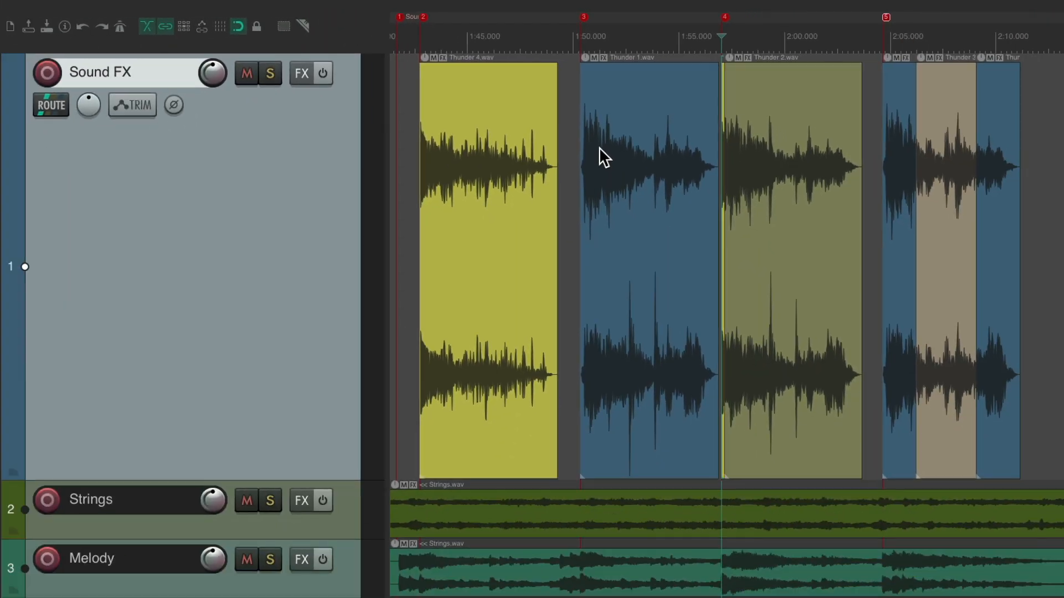